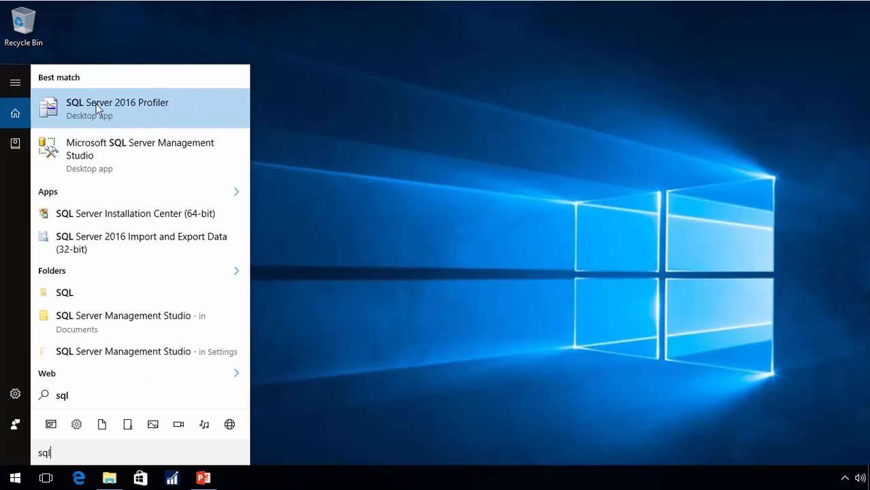
# Step: Open SQL Server 2016 Profiler, create a new trace connected to DEMO\NAVDEMO, and show its event selection
pyautogui.click(98, 109)
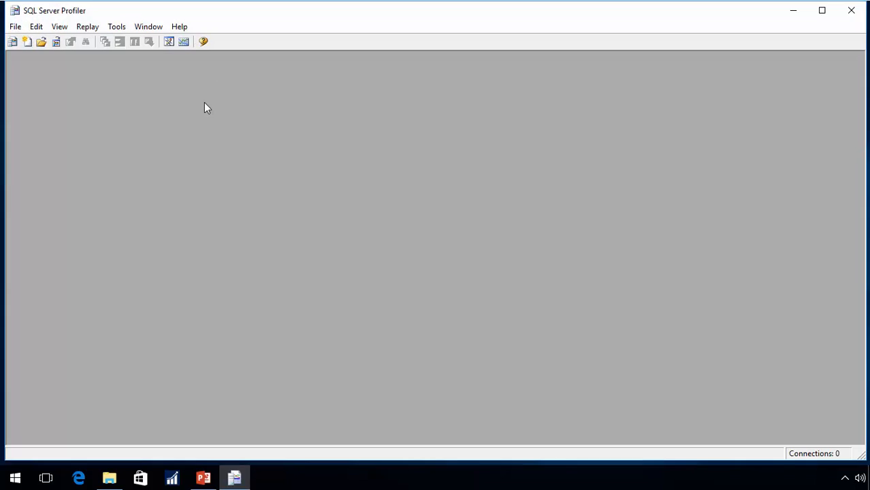
pyautogui.click(17, 29)
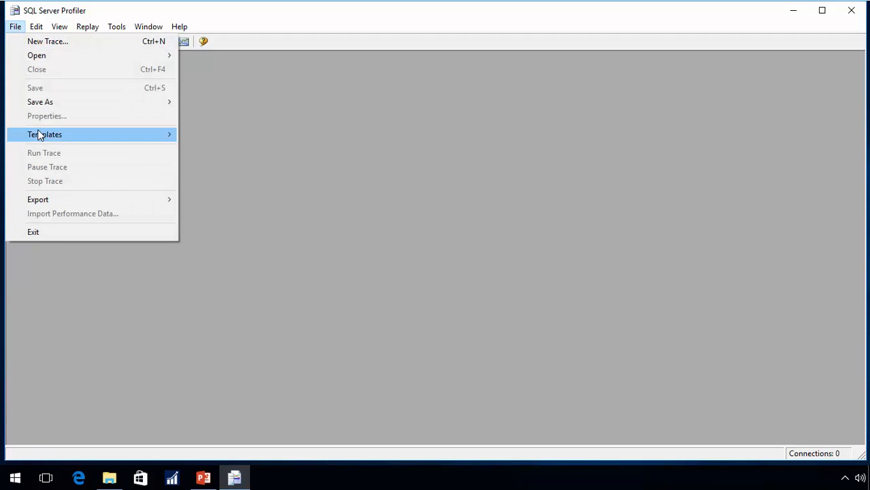
pyautogui.moveTo(40, 135)
pyautogui.click(41, 42)
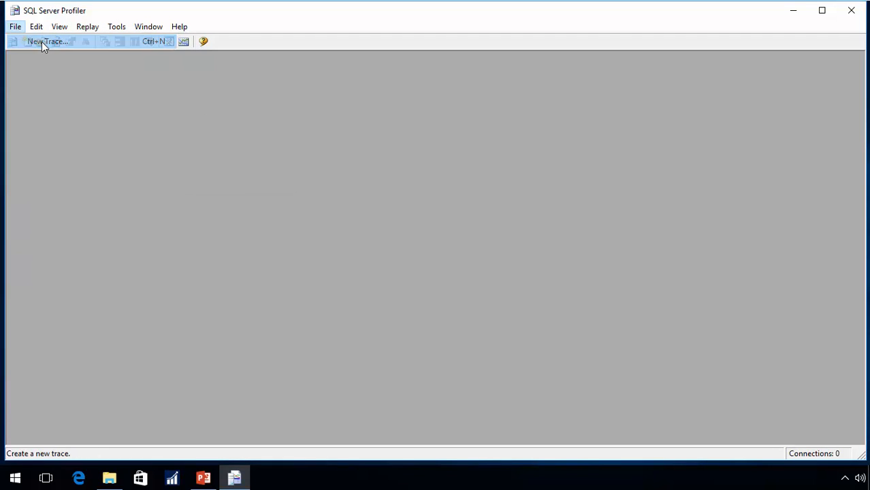
pyautogui.click(393, 253)
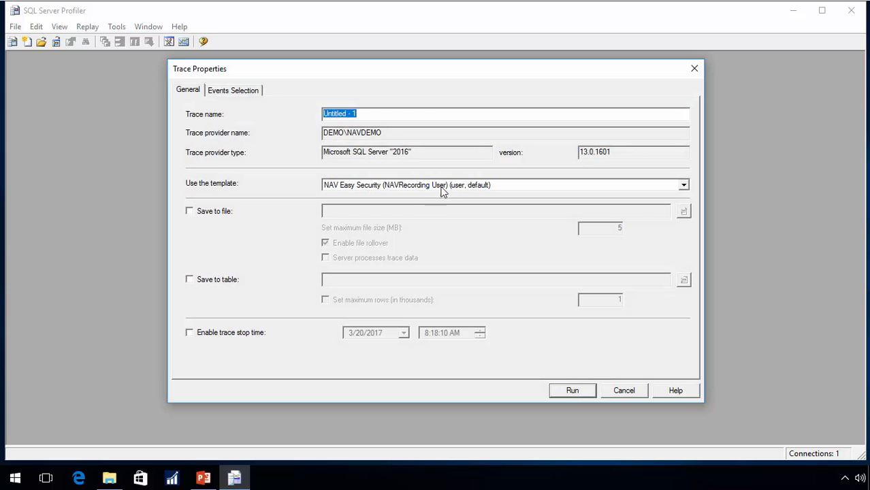
pyautogui.click(240, 91)
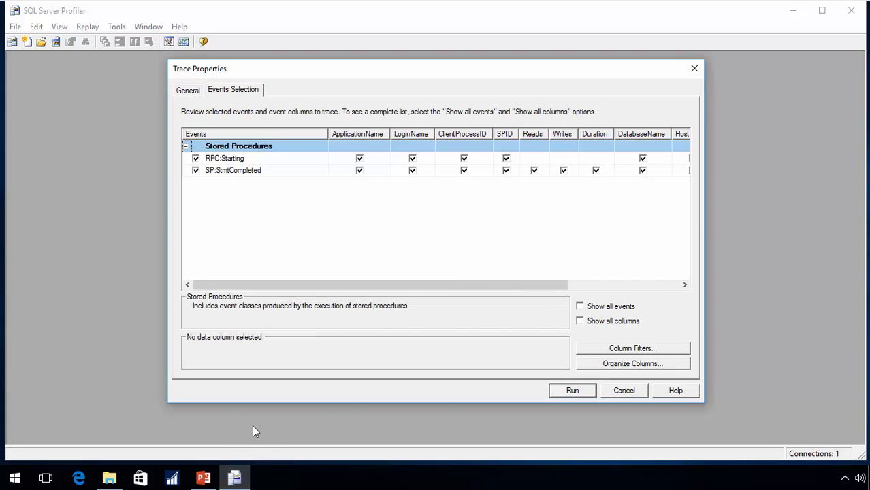
# Step: Open Microsoft Dynamics NAV Server administration with elevated rights and restart the NAVRecording server instance
pyautogui.press('super')
pyautogui.click(302, 133)
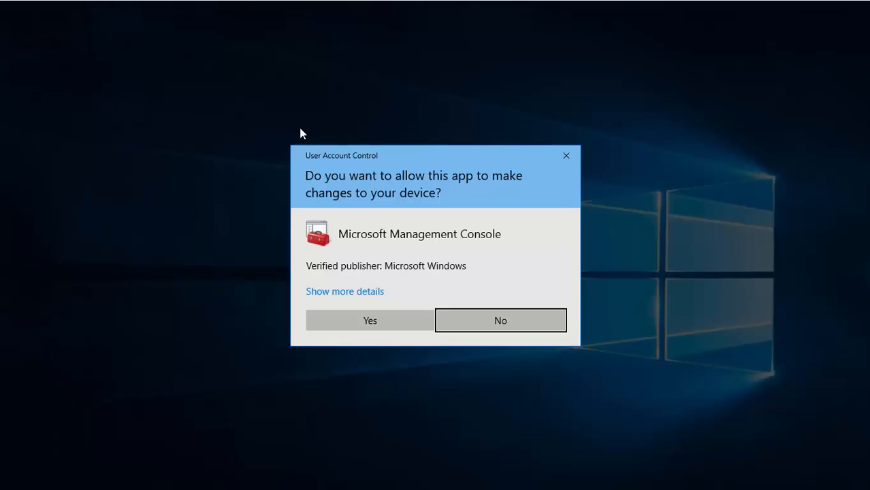
pyautogui.click(377, 317)
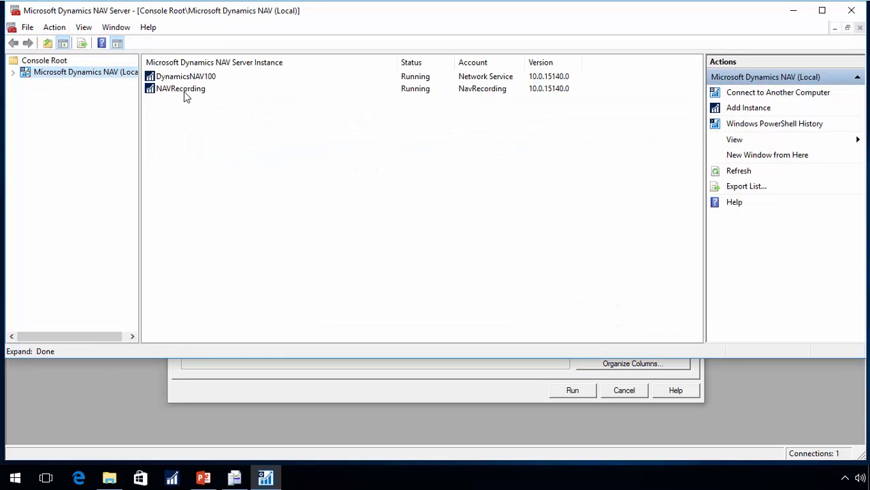
pyautogui.click(185, 91)
pyautogui.rightClick(190, 91)
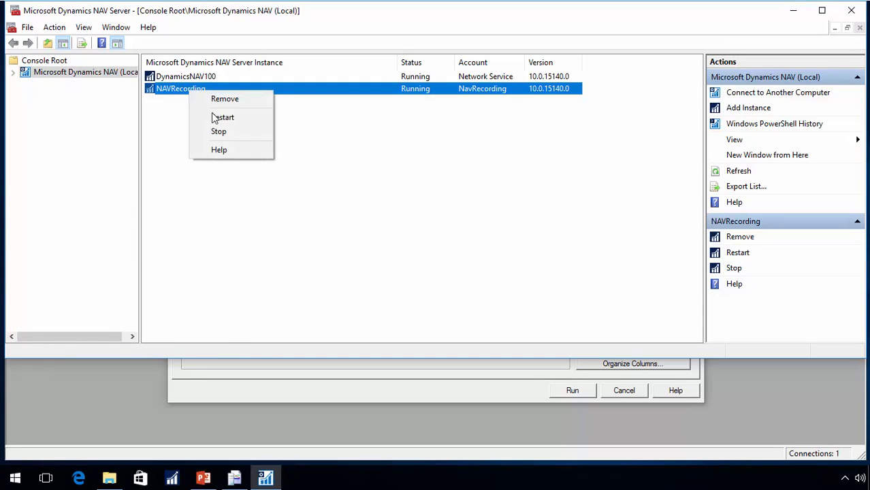
pyautogui.click(222, 117)
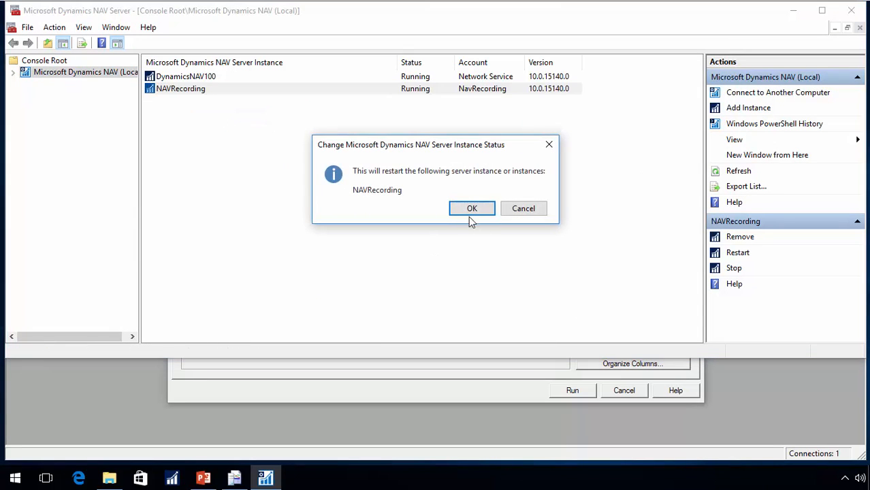
pyautogui.click(469, 215)
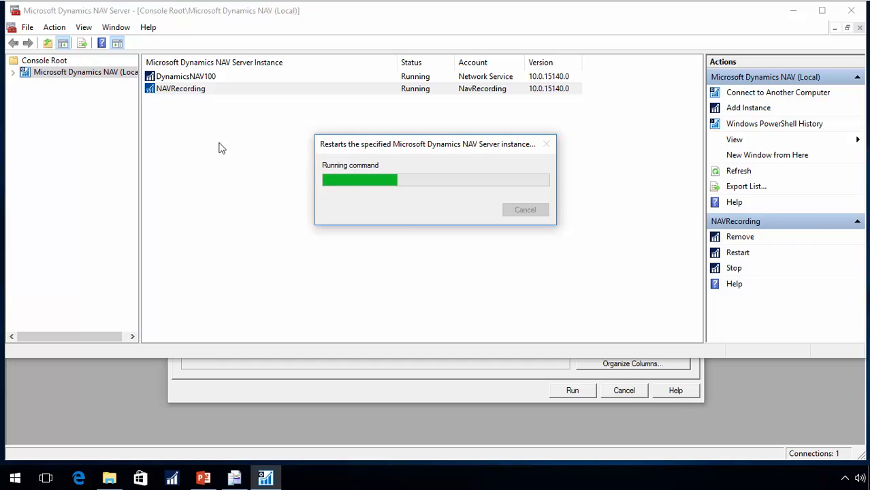
# Step: Open the Microsoft Dynamics NAV client and connect it to localhost:7056/NAVRecording with the company CRONUS International Ltd
pyautogui.click(172, 479)
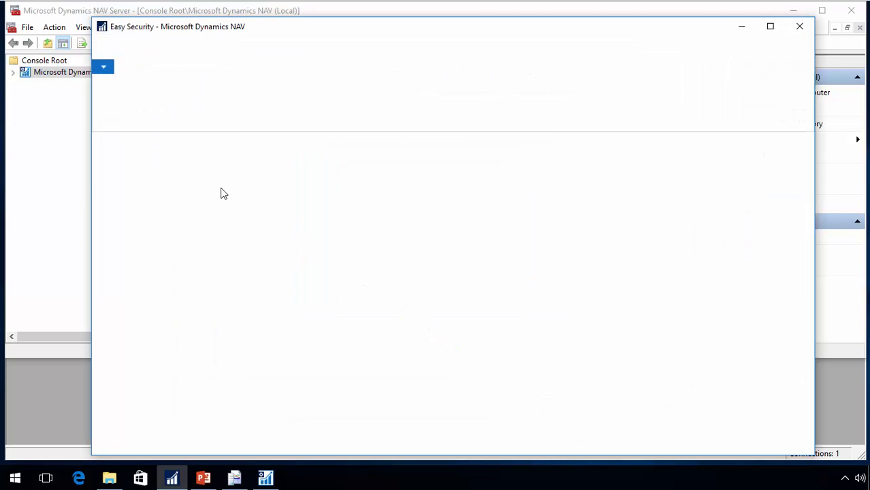
pyautogui.click(103, 70)
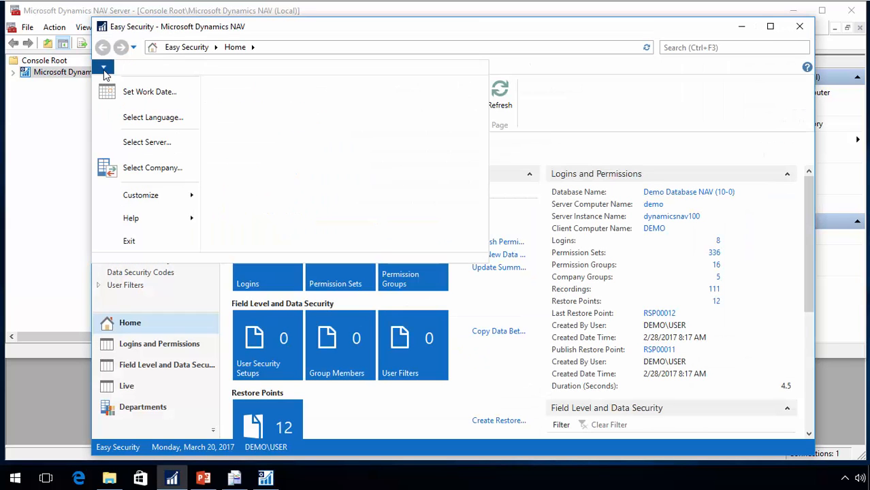
pyautogui.click(144, 141)
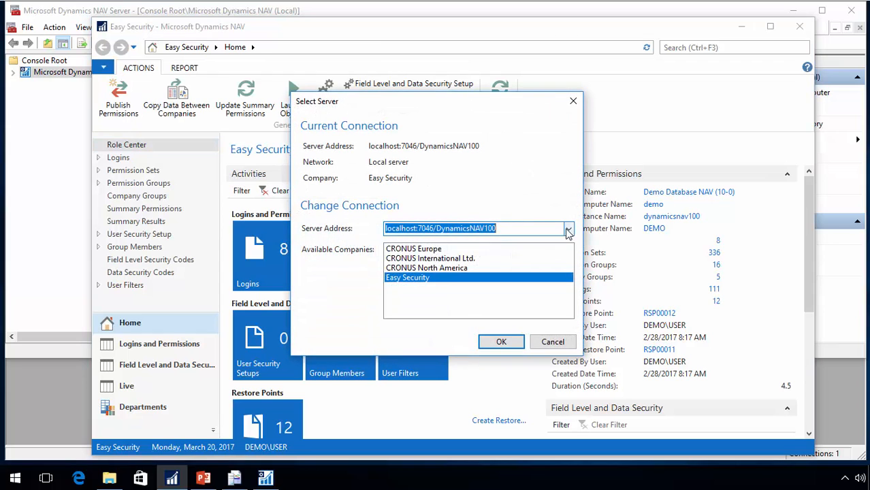
pyautogui.click(568, 228)
pyautogui.click(470, 251)
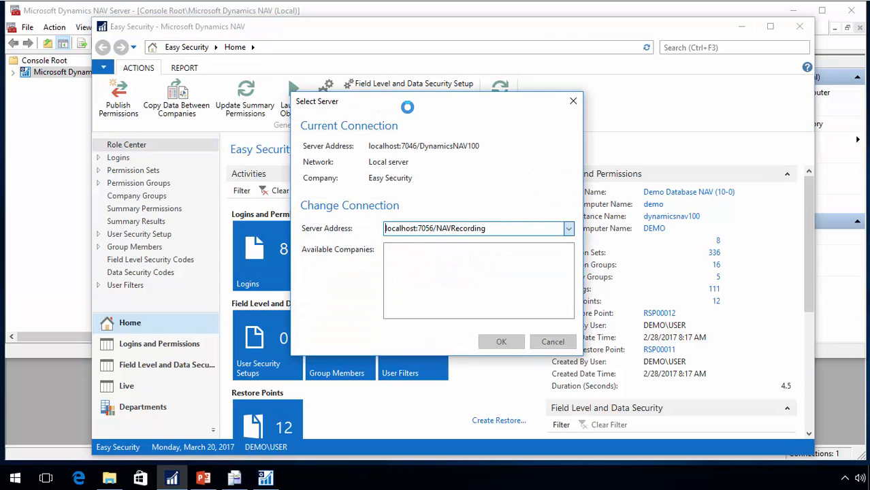
pyautogui.click(446, 258)
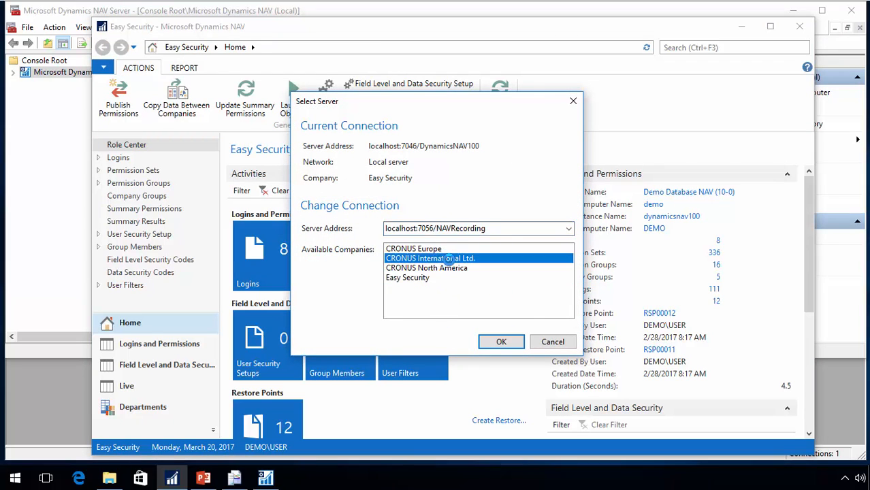
pyautogui.click(503, 341)
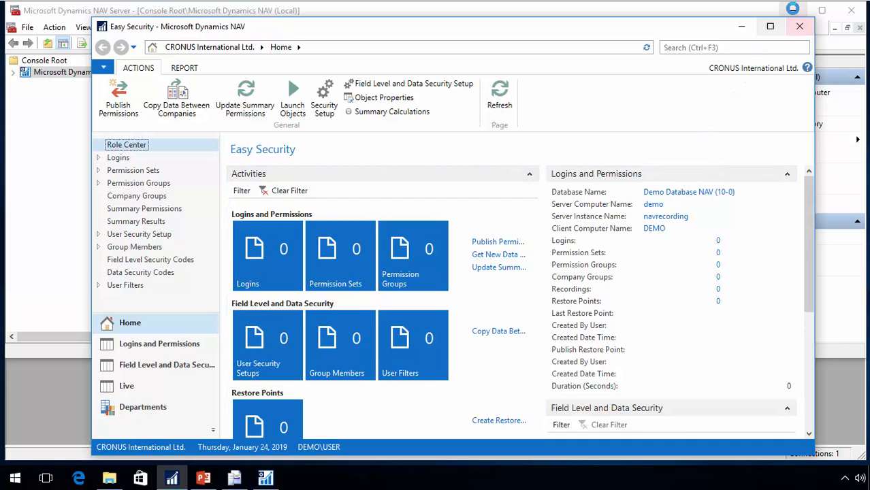
# Step: Return to SQL Server Profiler, run the prepared trace, and maximize its trace window
pyautogui.click(792, 10)
pyautogui.click(43, 79)
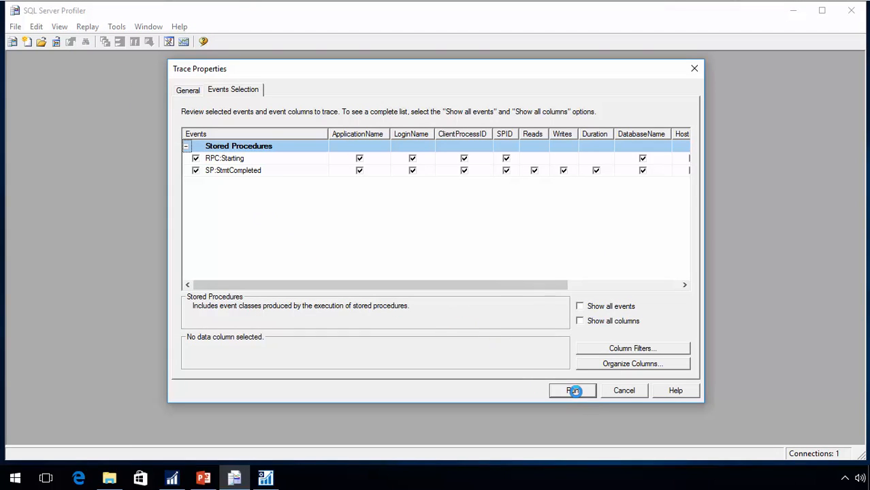
pyautogui.click(573, 390)
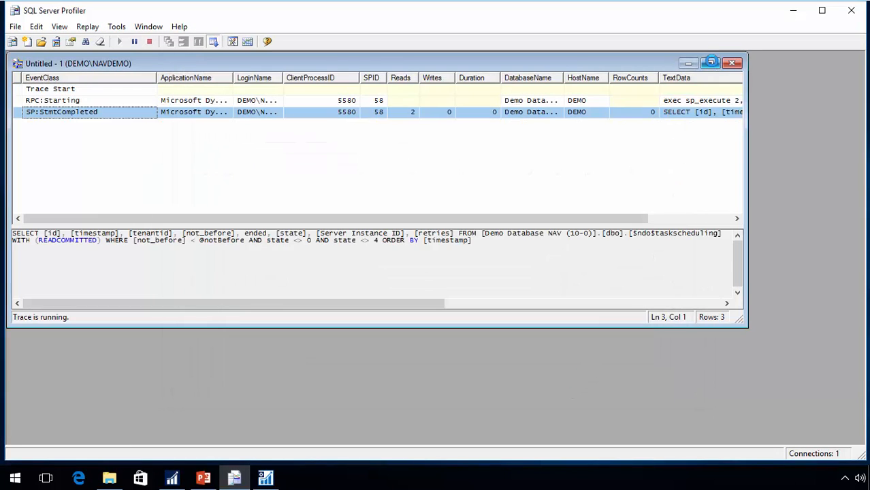
pyautogui.click(710, 62)
pyautogui.click(265, 136)
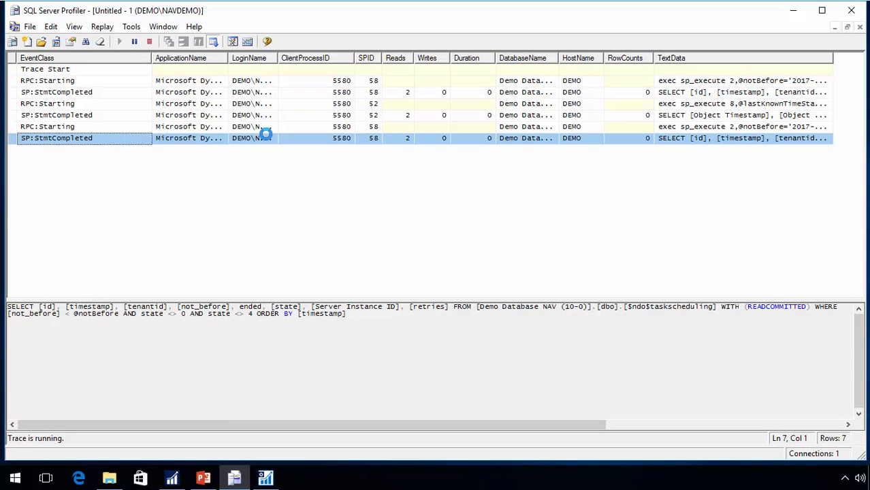
# Step: Switch to Microsoft Dynamics NAV, search for customer, and open the Customers list and the card of The Cannon Group PLC
pyautogui.hotkey('alt', 'Tab')
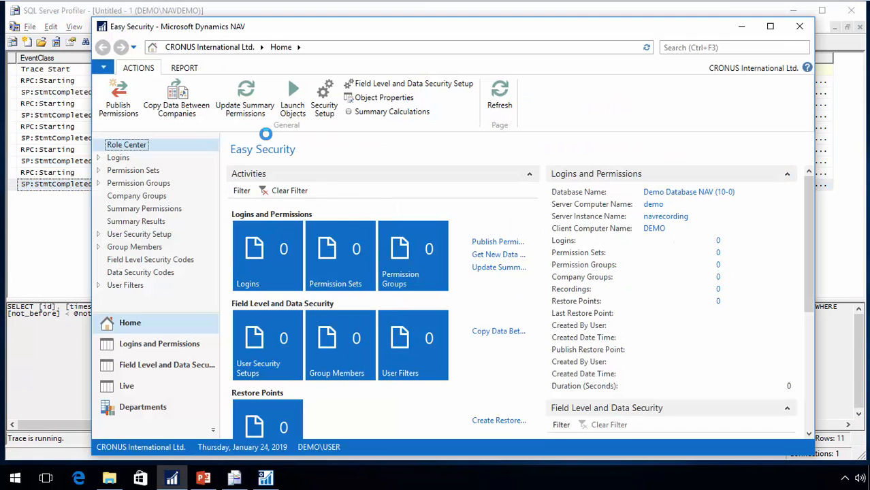
pyautogui.click(685, 47)
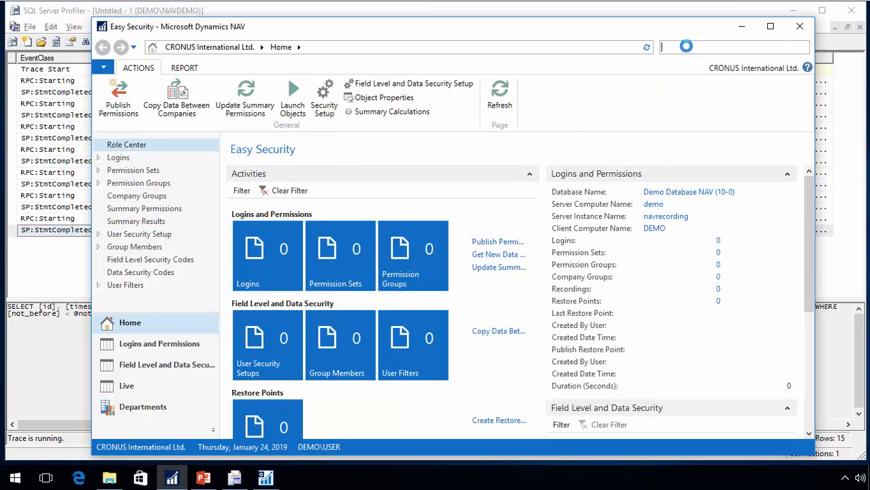
pyautogui.write('customer')
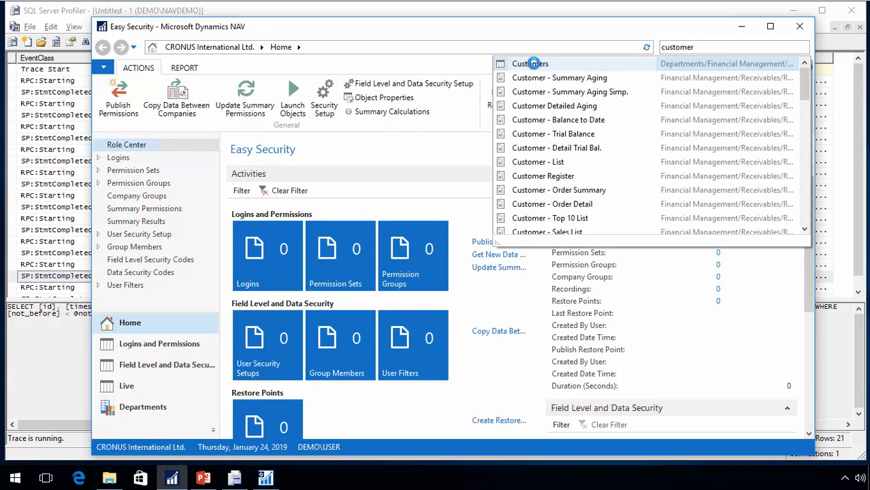
pyautogui.click(533, 63)
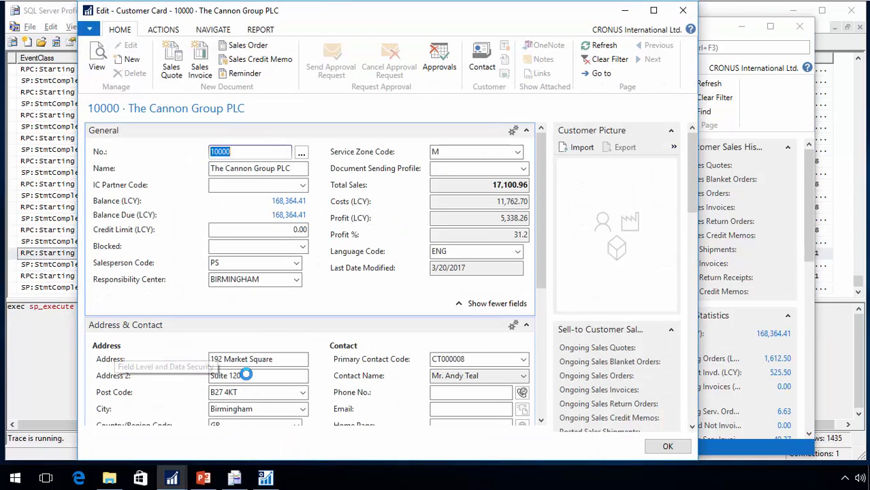
# Step: Change the suite number in the customer's Address 2 field, look through the available card actions, and close the card
pyautogui.click(264, 375)
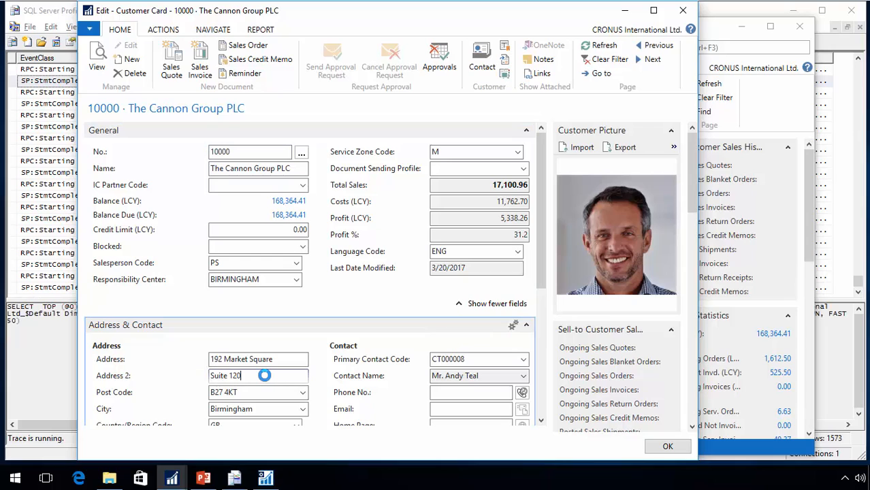
pyautogui.write('40')
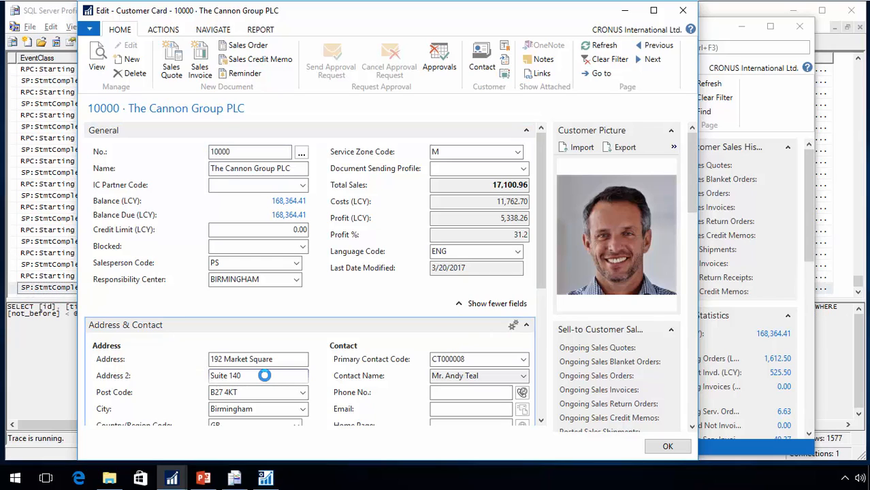
pyautogui.press('Tab')
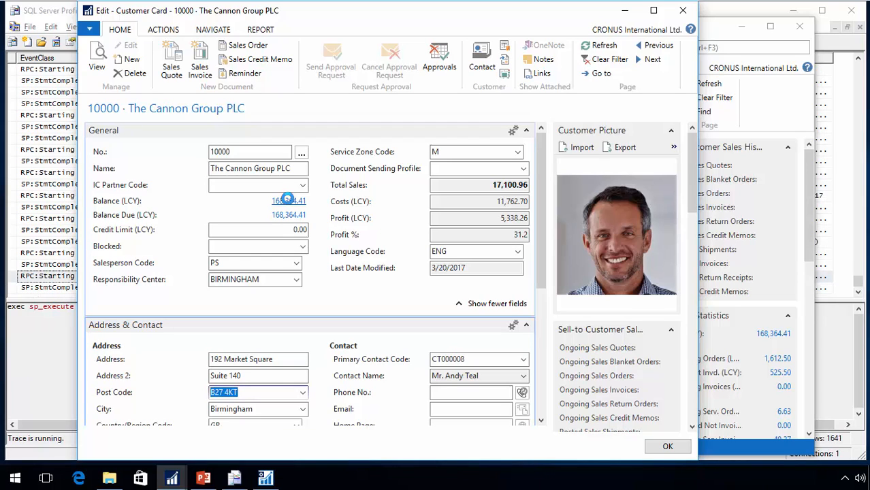
pyautogui.click(167, 30)
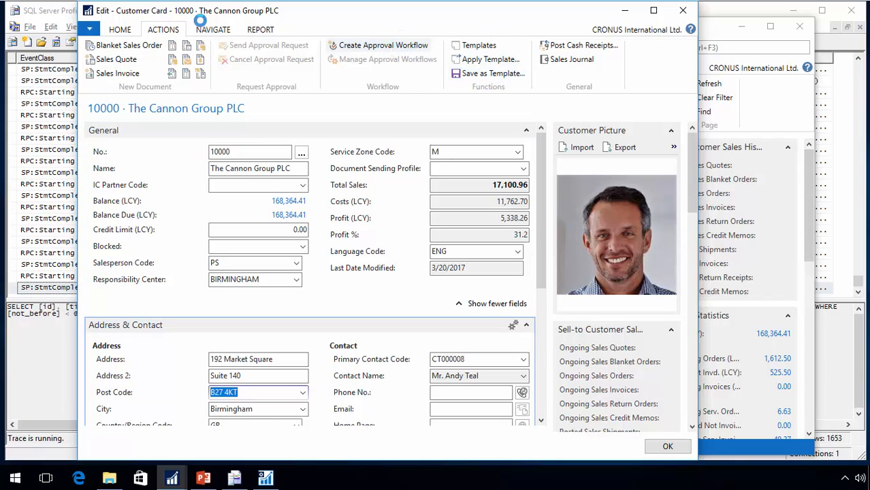
pyautogui.click(120, 30)
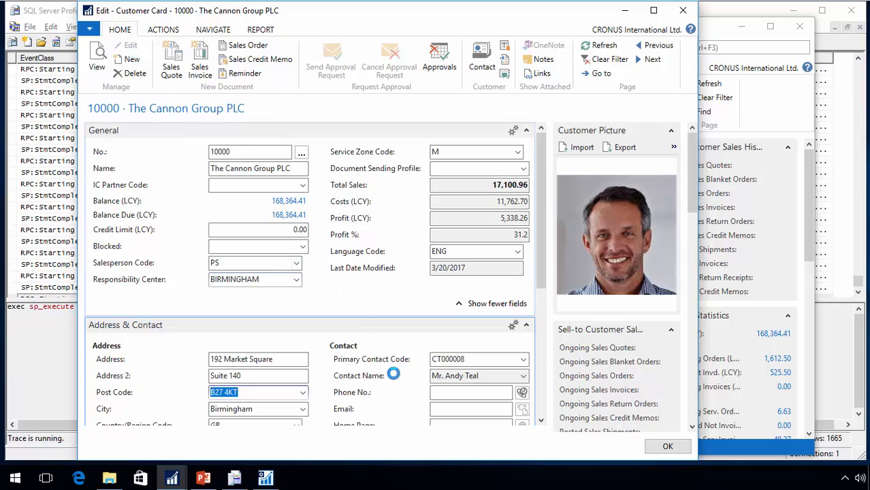
pyautogui.click(667, 446)
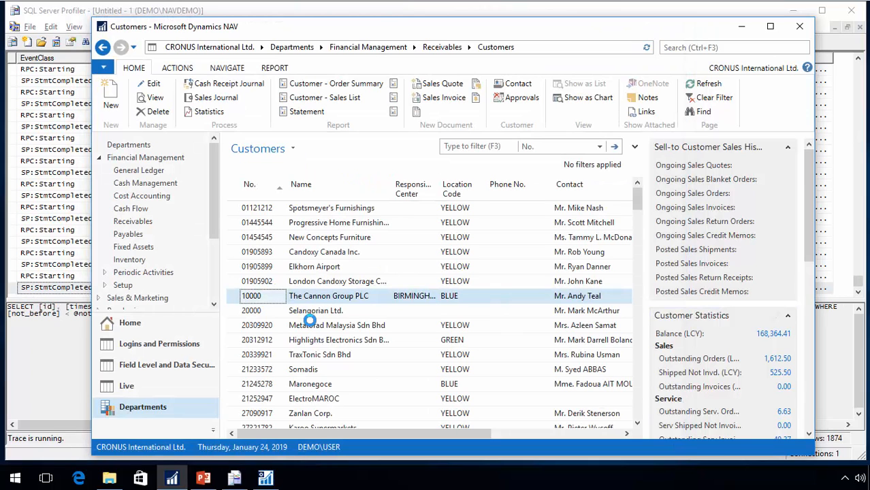
# Step: Switch to SQL Server Profiler, stop the trace, and save it as a trace XML file named Edit Customer 3 in C:\Temp
pyautogui.click(65, 10)
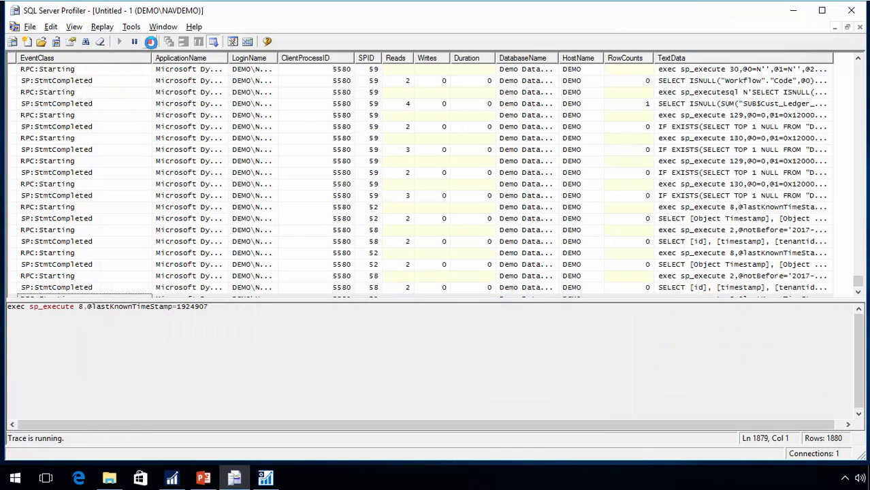
pyautogui.click(149, 42)
pyautogui.click(35, 27)
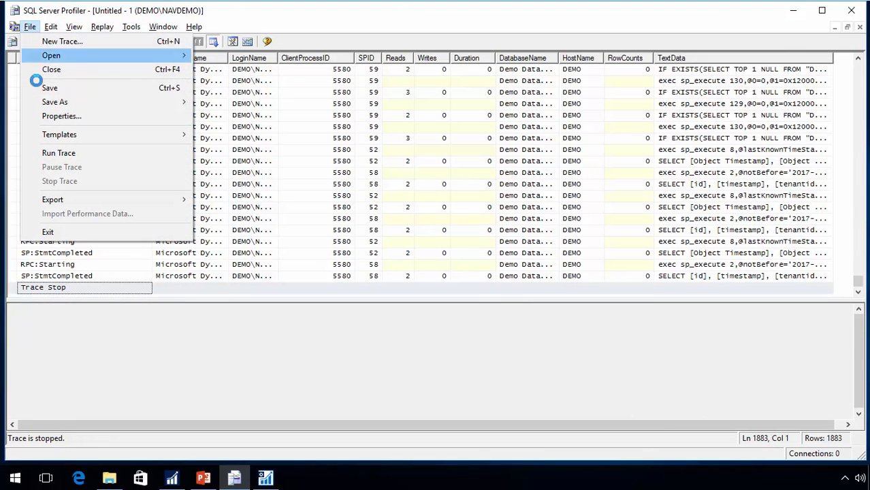
pyautogui.moveTo(177, 102)
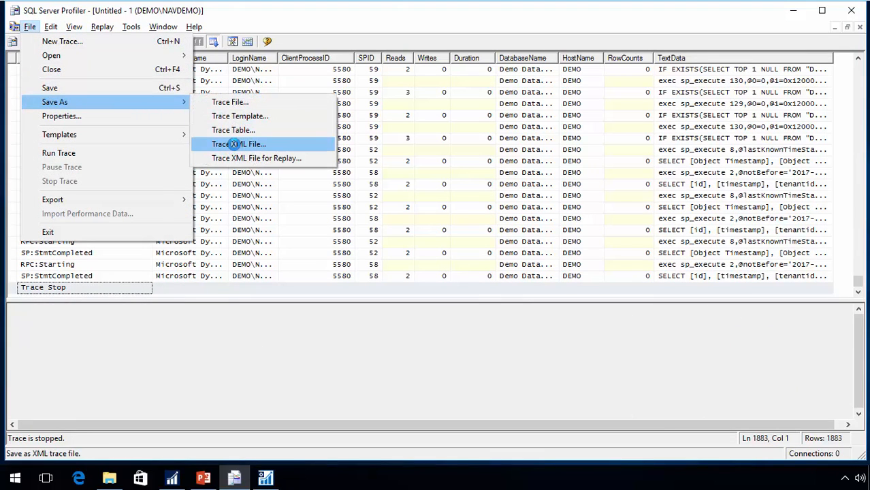
pyautogui.click(234, 143)
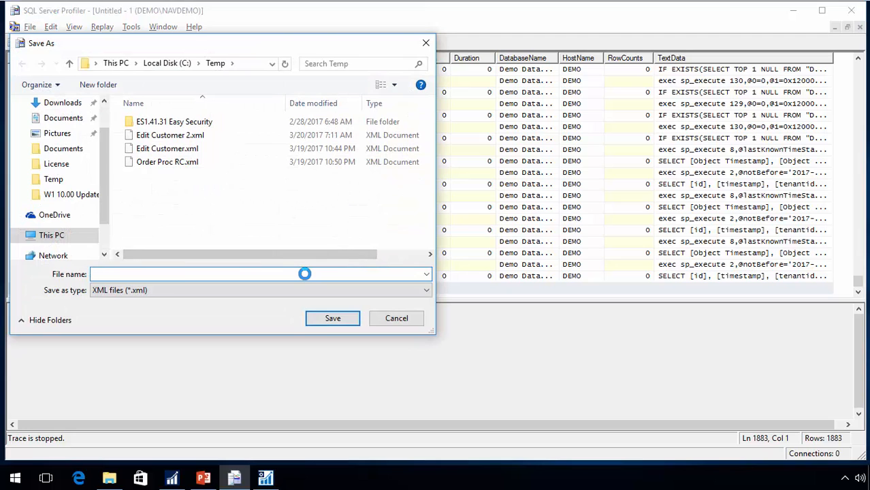
pyautogui.write('Edit Custom')
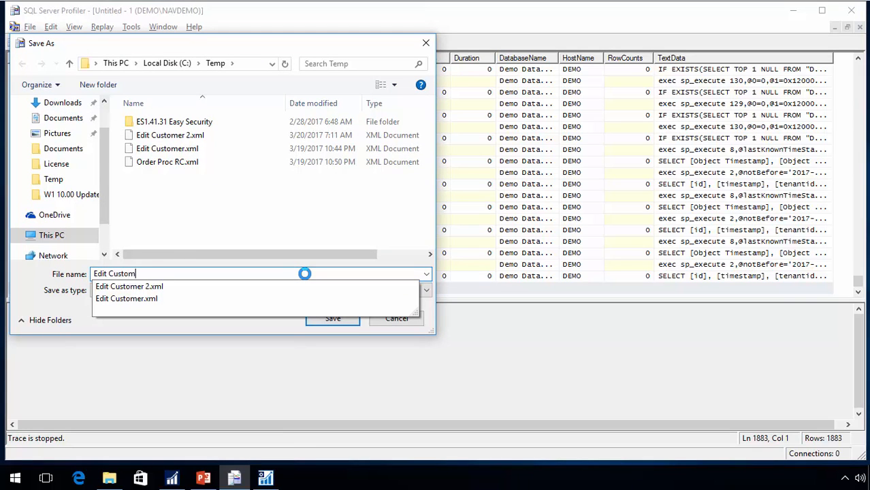
pyautogui.write('er 3')
pyautogui.press('Return')
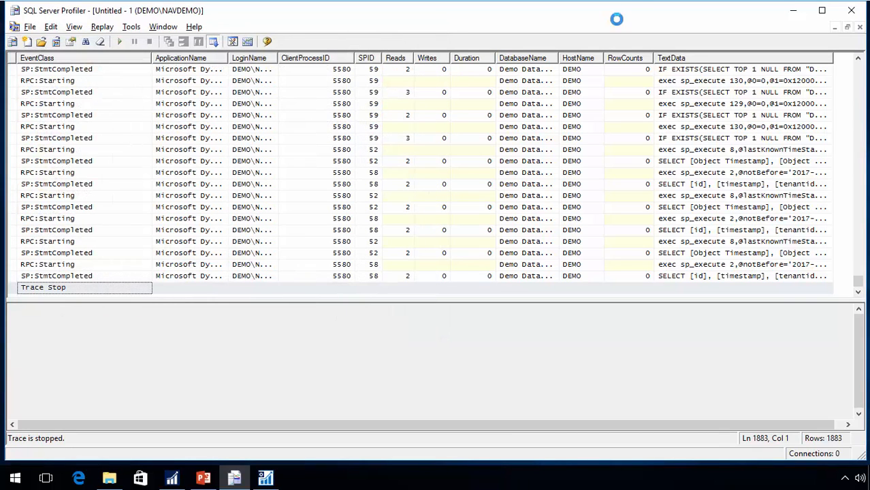
# Step: Switch to Microsoft Dynamics NAV and change its connection to server localhost:7046/DynamicsNAV100 with the Easy Security company
pyautogui.click(792, 8)
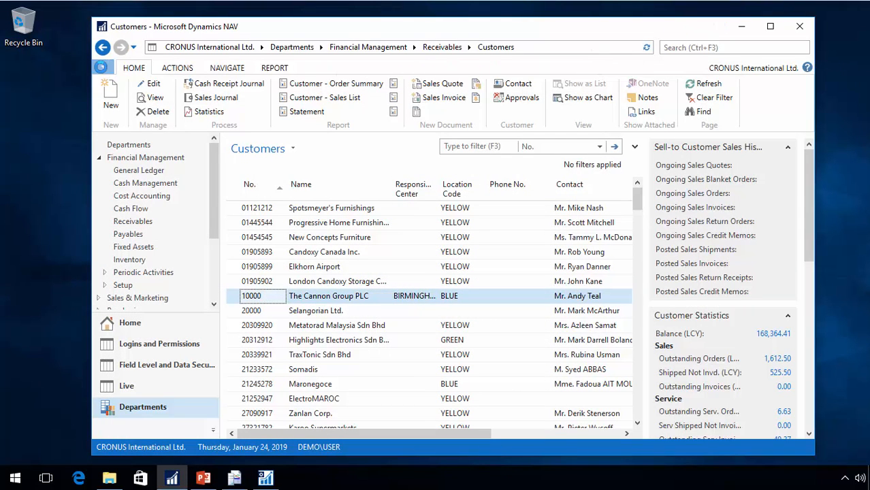
pyautogui.click(100, 67)
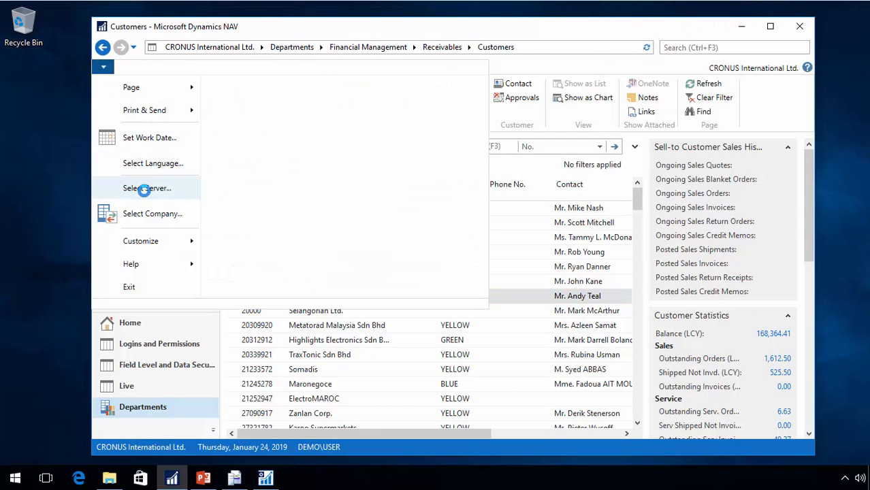
pyautogui.click(144, 189)
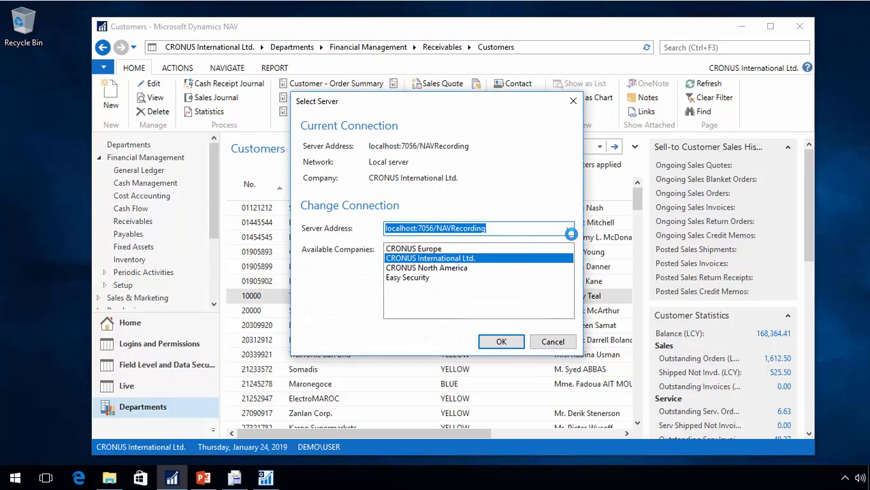
pyautogui.click(485, 234)
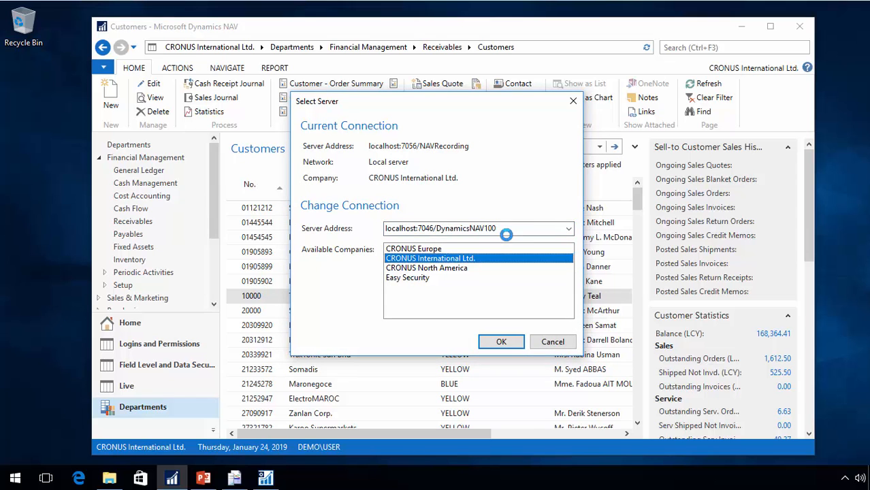
pyautogui.click(428, 277)
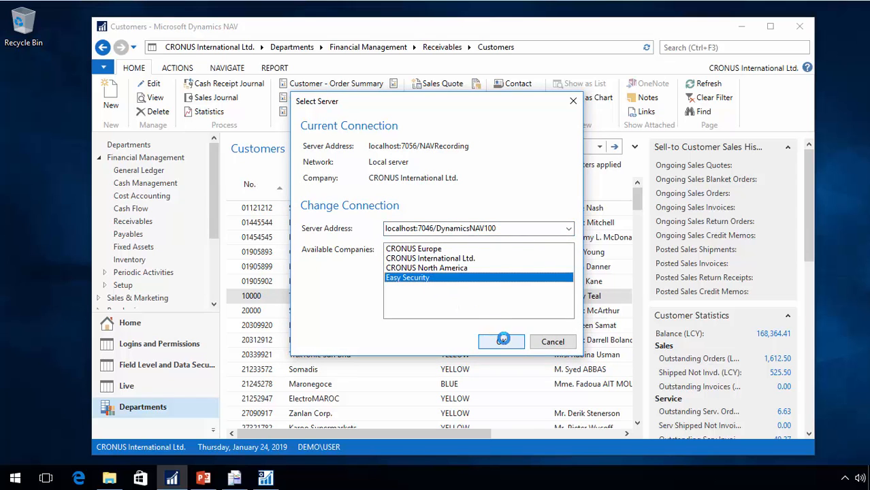
pyautogui.click(500, 341)
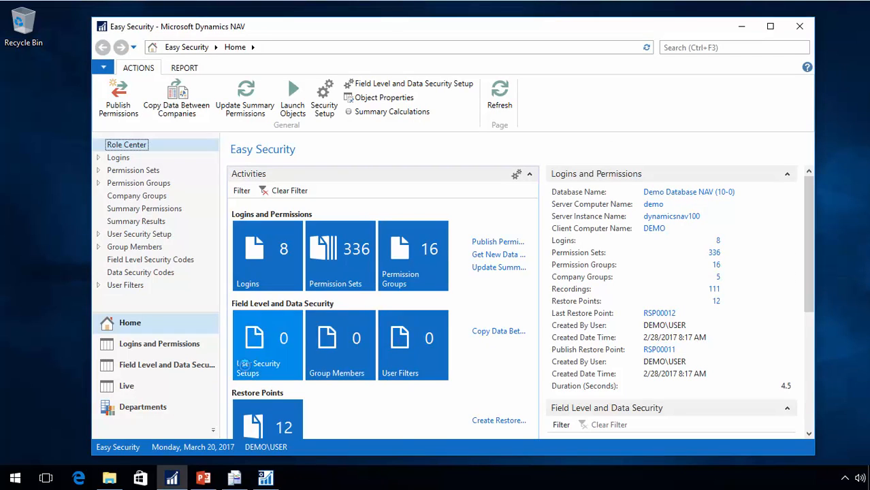
# Step: Open the permission sets and create a new permission set with the ID CUSTOMER EDIT
pyautogui.click(139, 171)
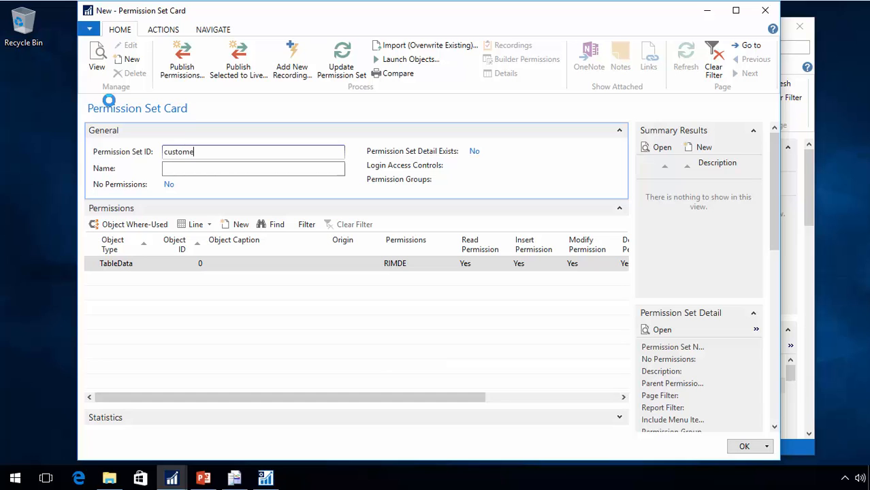
pyautogui.write('customer edit')
pyautogui.press('Tab')
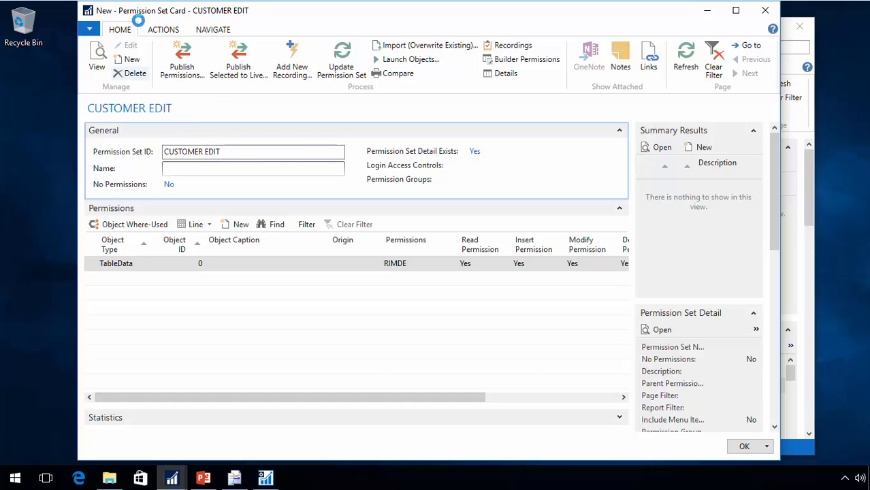
# Step: Add a new recording to the CUSTOMER EDIT permission set from C:\Temp\Edit Customer 3.xml, accepting all included trace clients
pyautogui.click(292, 61)
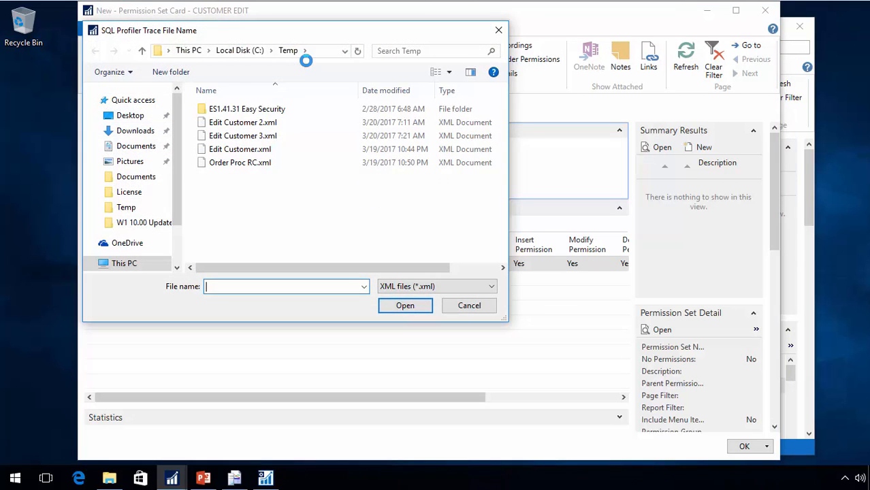
pyautogui.click(235, 136)
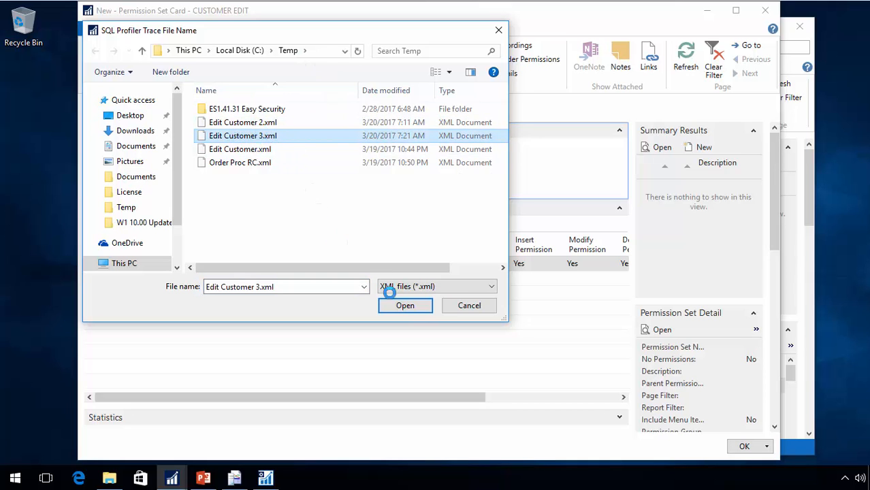
pyautogui.click(405, 305)
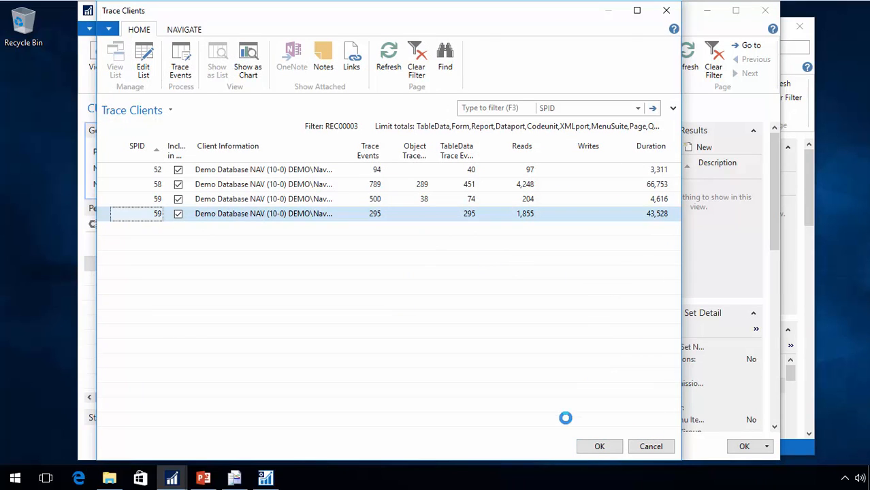
pyautogui.click(598, 443)
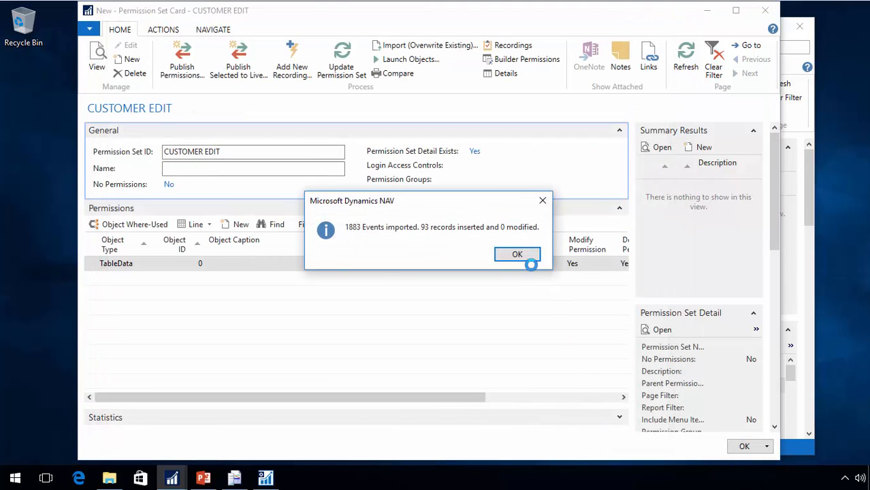
pyautogui.click(517, 253)
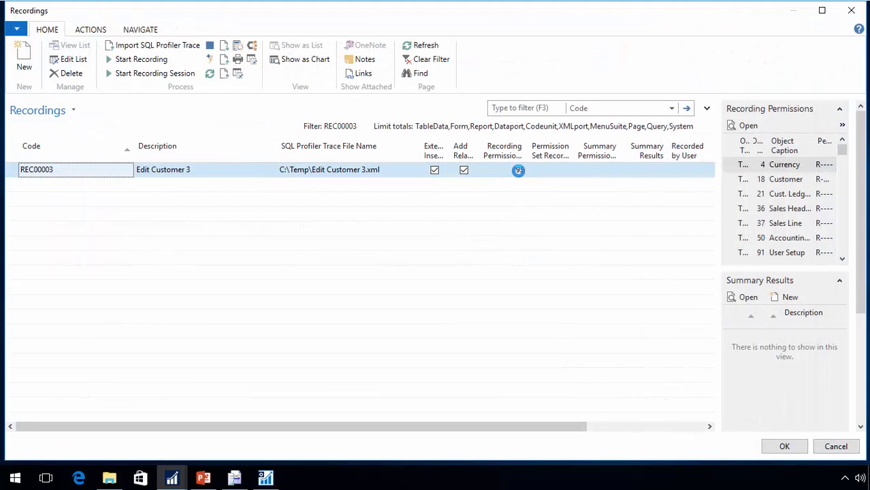
# Step: Examine the recording permissions captured for Edit Customer 3, from table data to pages and queries, and close the list
pyautogui.click(519, 170)
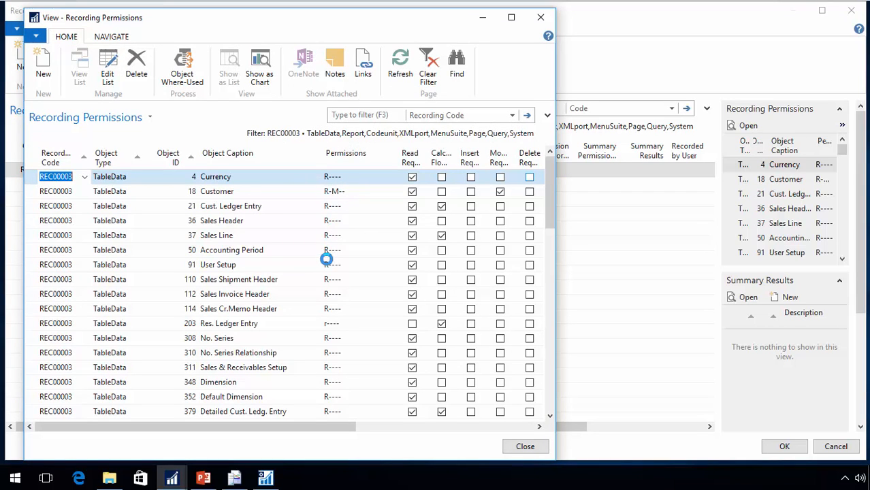
pyautogui.scroll(-3, 326, 262)
pyautogui.scroll(-4, 326, 264)
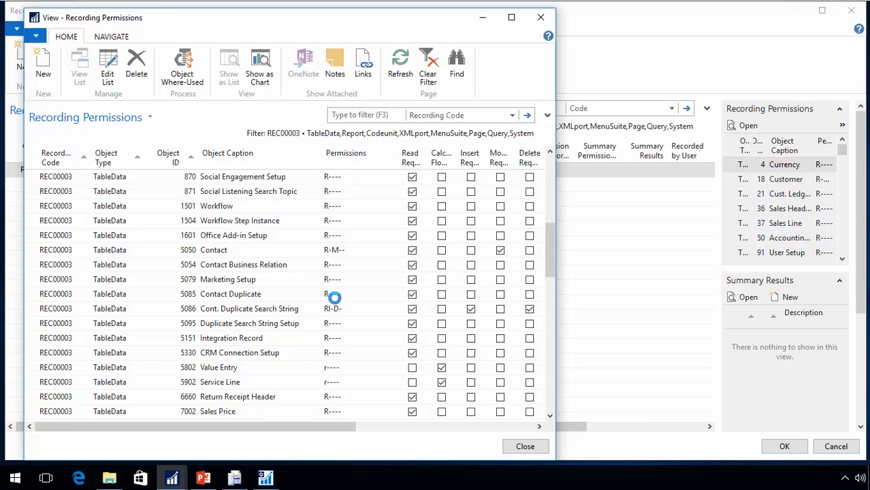
pyautogui.scroll(-15, 334, 298)
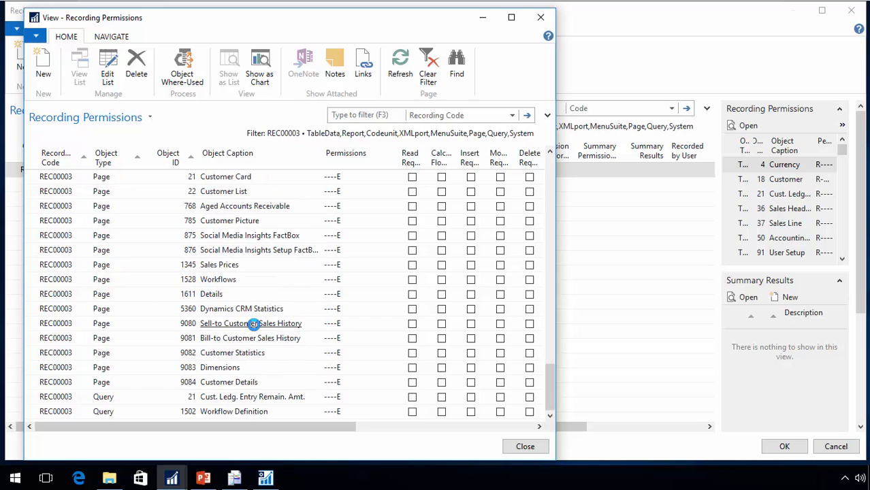
pyautogui.press('Escape')
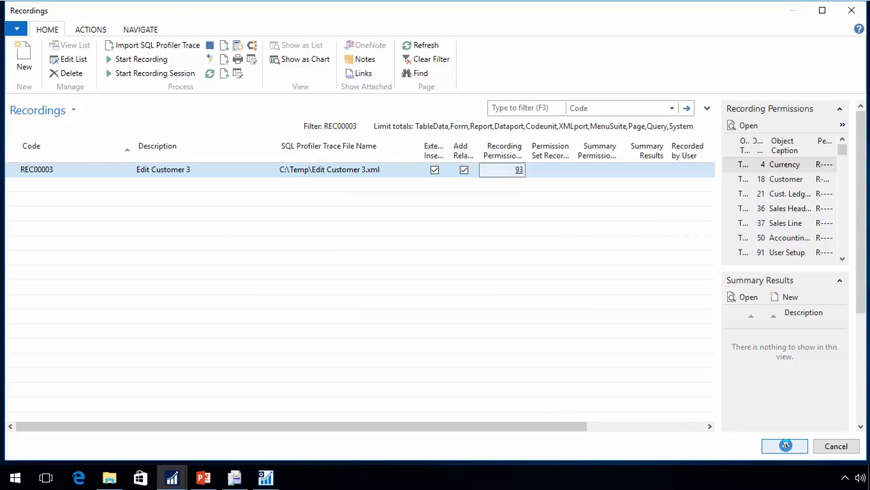
# Step: Accept the recording, update the CUSTOMER EDIT permission set from it, and look through the set's permission lines
pyautogui.click(785, 446)
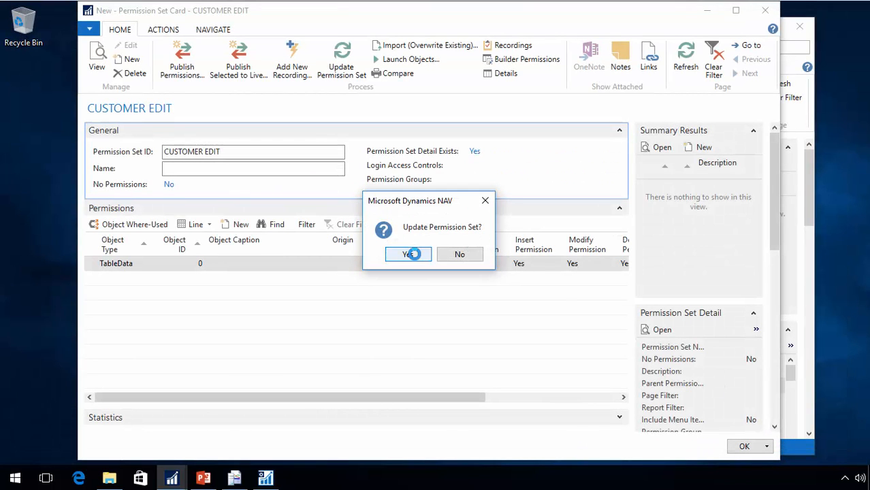
pyautogui.click(409, 254)
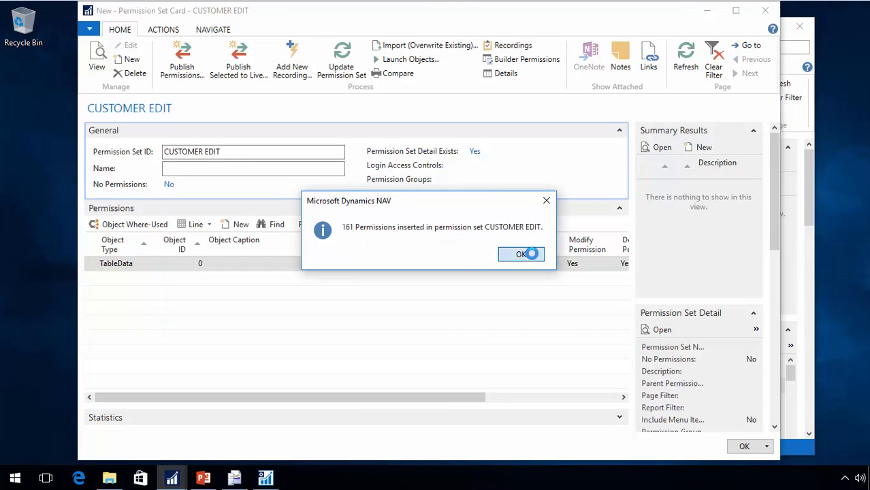
pyautogui.click(531, 253)
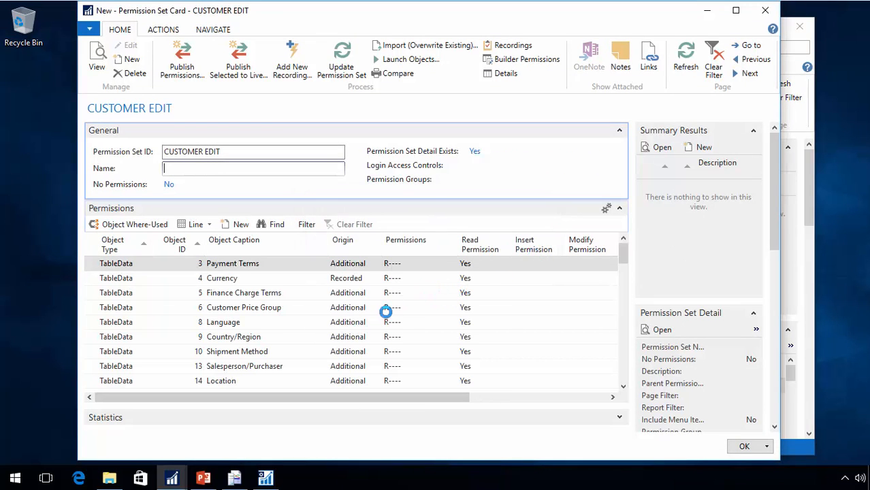
pyautogui.scroll(-2, 337, 316)
pyautogui.scroll(1, 339, 287)
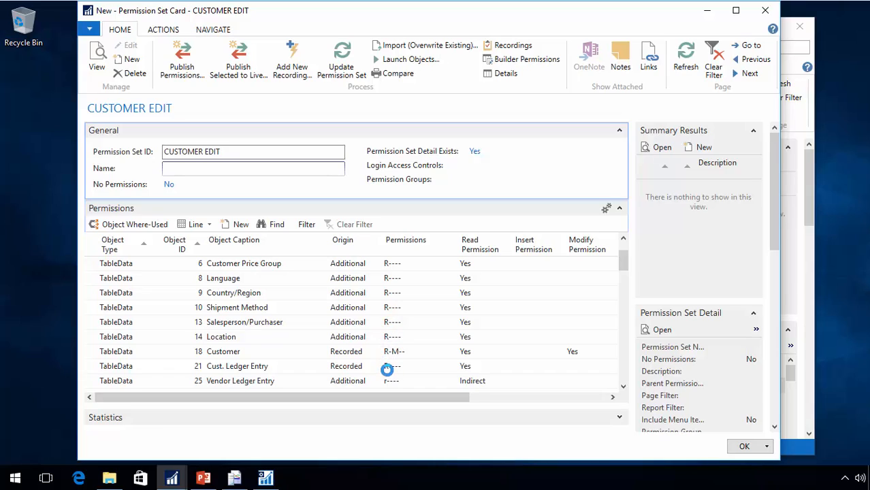
pyautogui.scroll(-4, 390, 351)
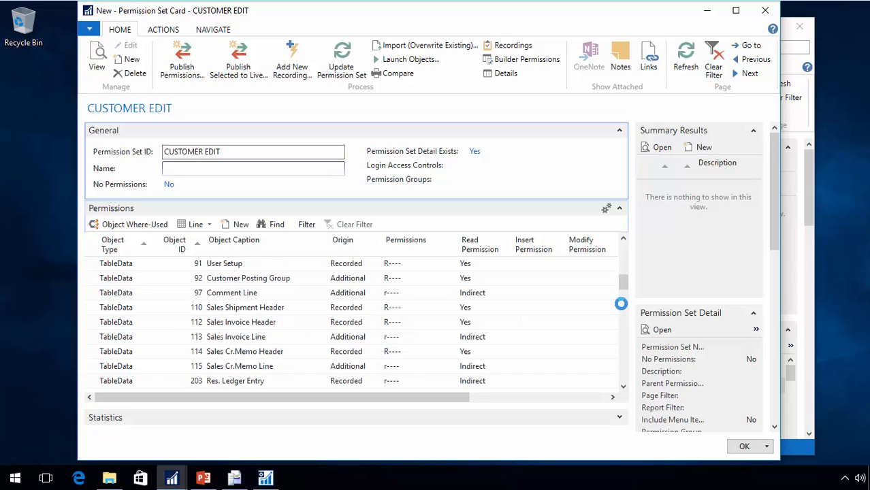